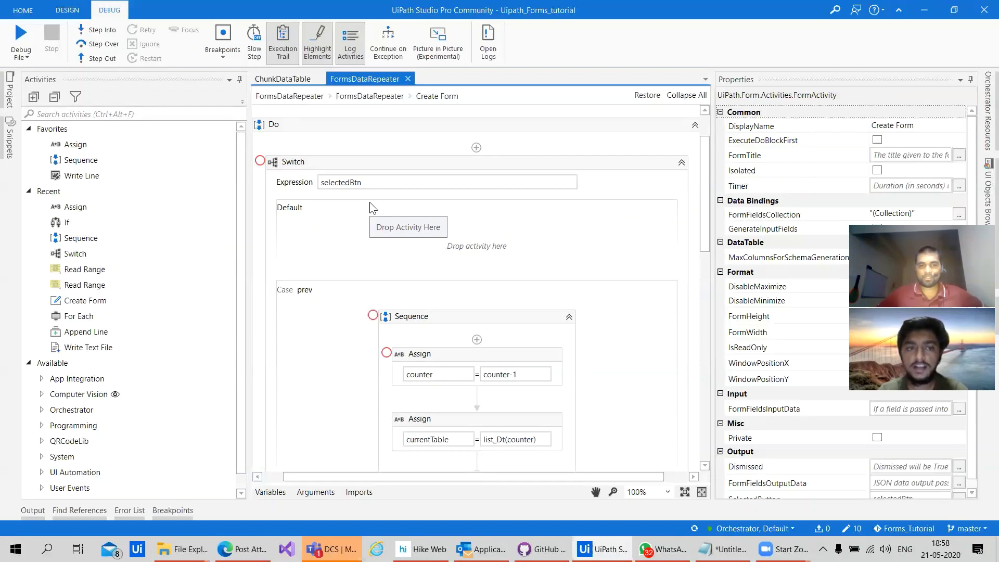
Switch to the browser to view the Tech Mahindra Chunk DataTable marketplace page, and return to UiPath Studio.
key("alt+Tab")
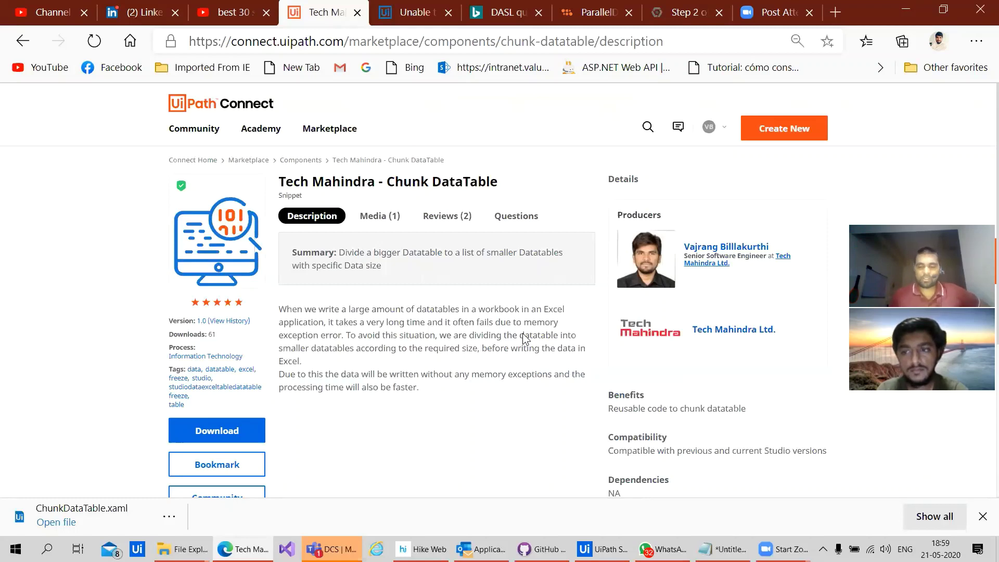
key("alt+Tab")
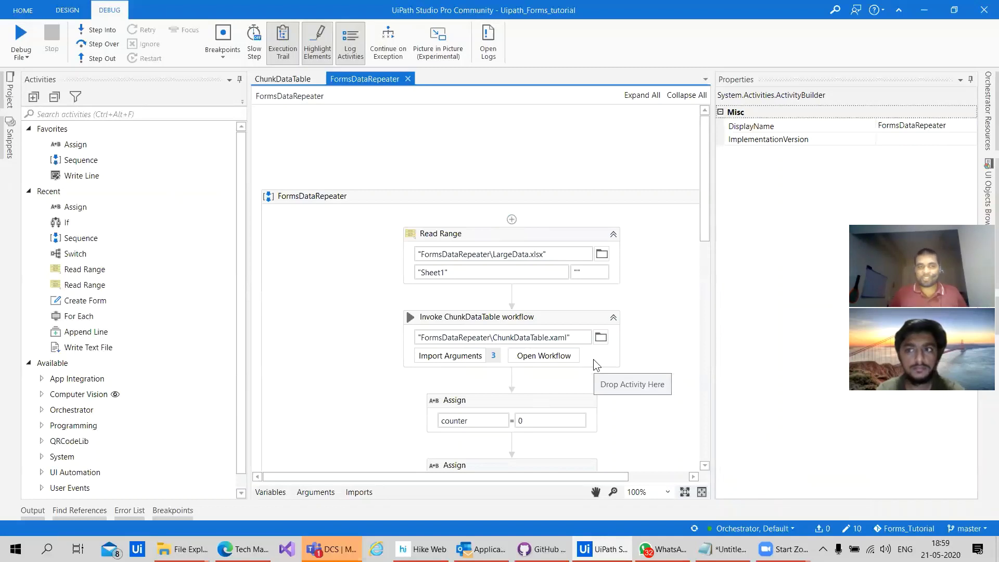
Open the LargeData workbook from the FormsDataRepeater folder in Excel, examine its last data row, and minimize it.
left_click(10, 89)
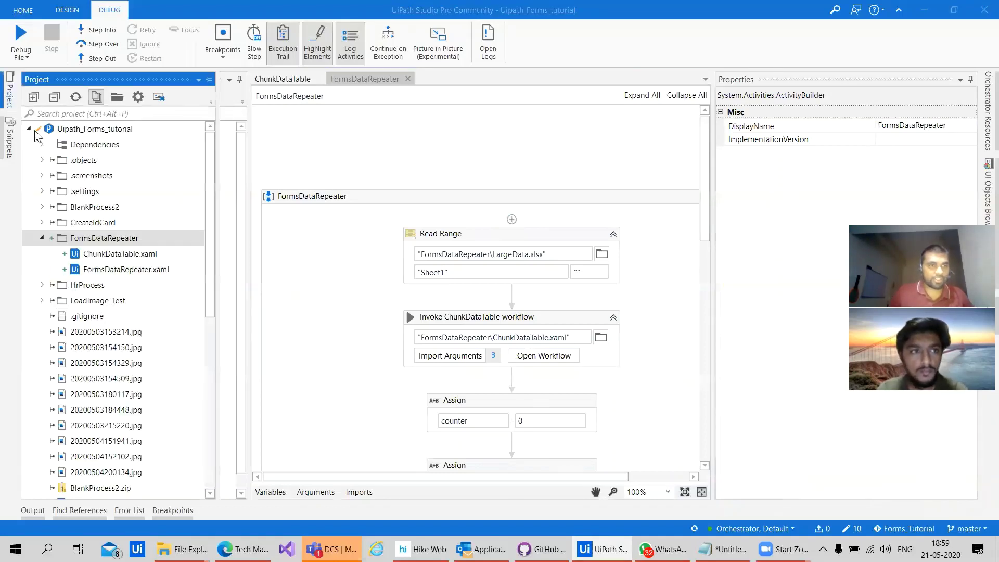
mouse_move(182, 549)
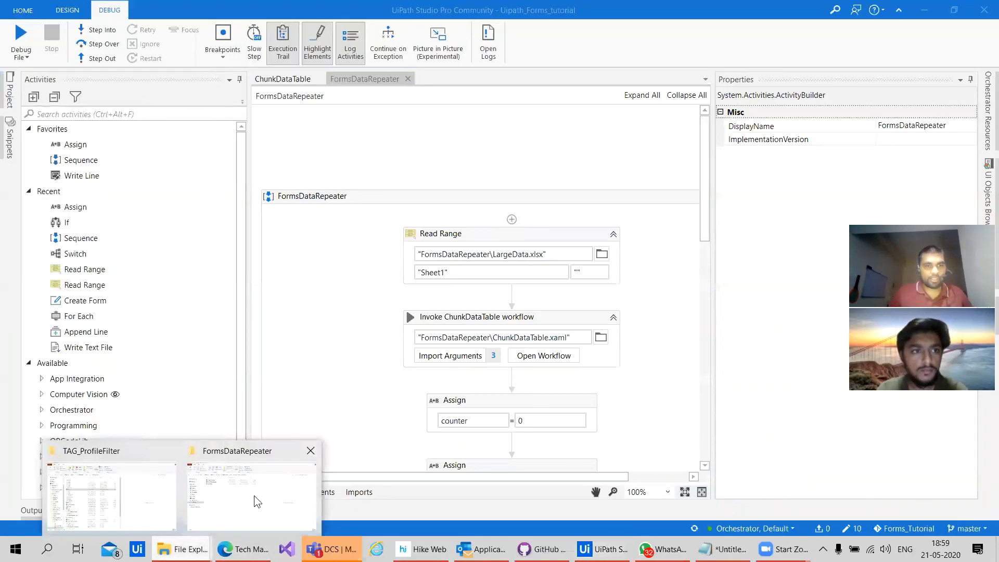
left_click(254, 496)
double_click(192, 172)
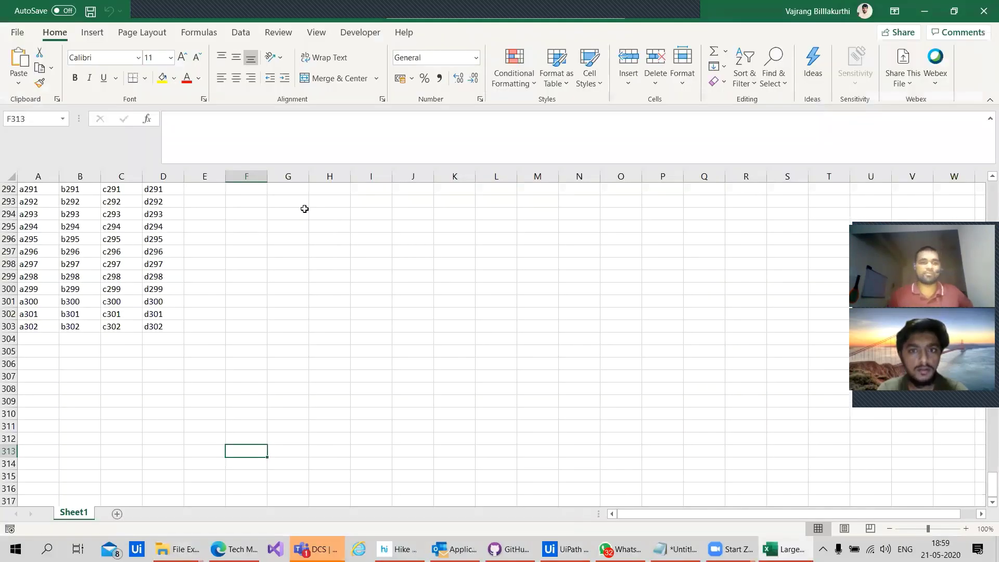
left_click_drag(156, 326, 6, 327)
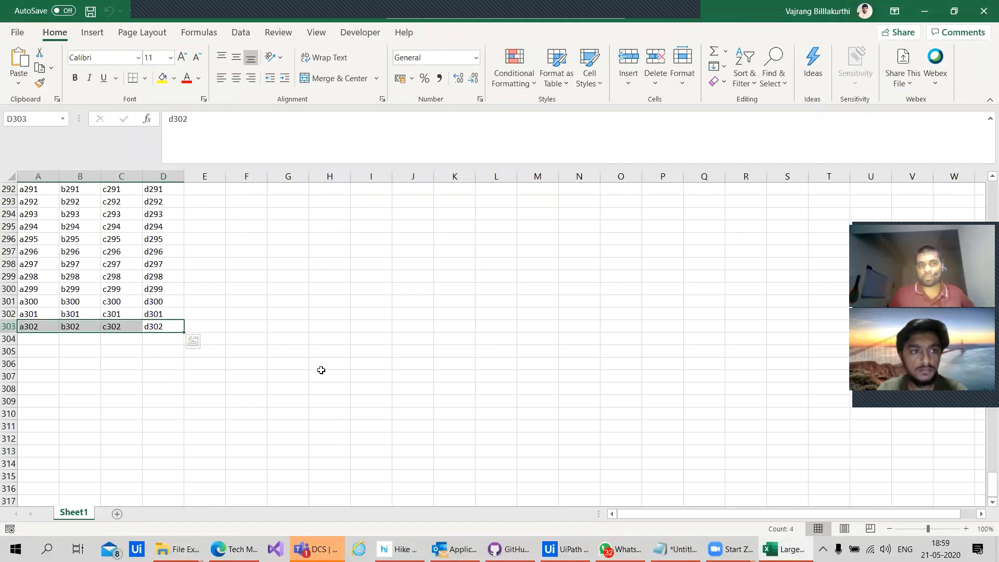
left_click(606, 351)
left_click(924, 11)
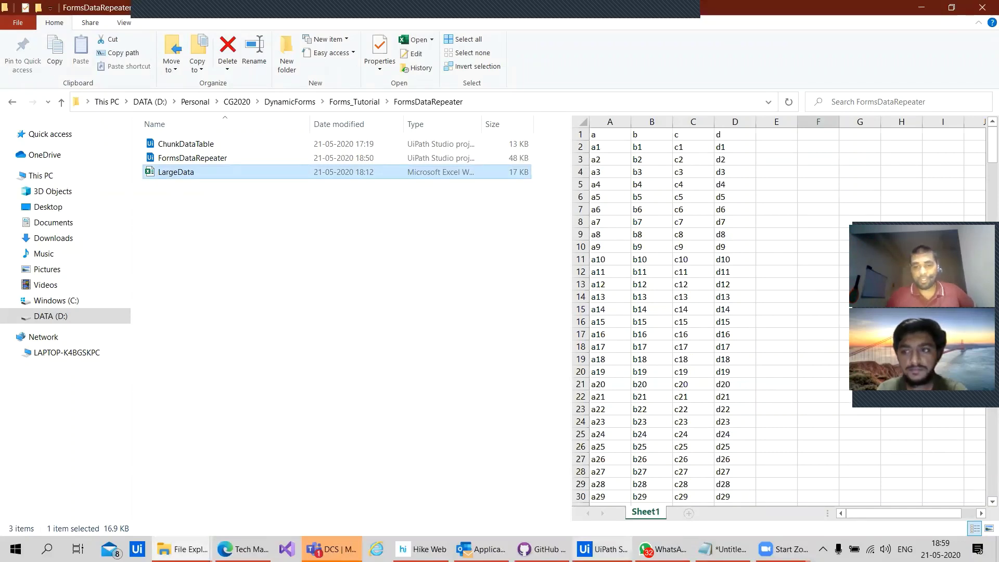
Switch to UiPath Studio and review the arguments passed to the Invoke ChunkDataTable workflow activity.
left_click(599, 549)
left_click(661, 394)
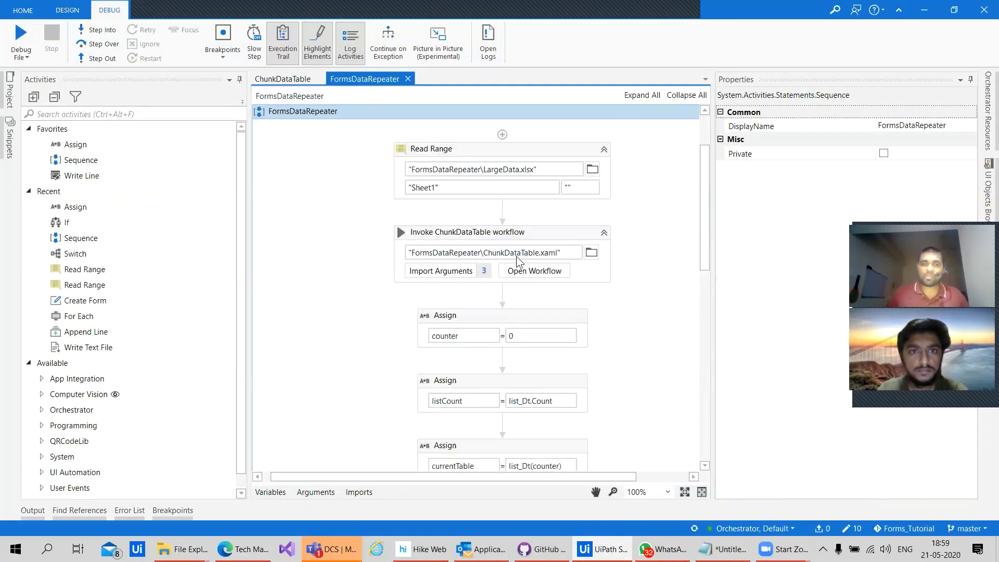
left_click(441, 271)
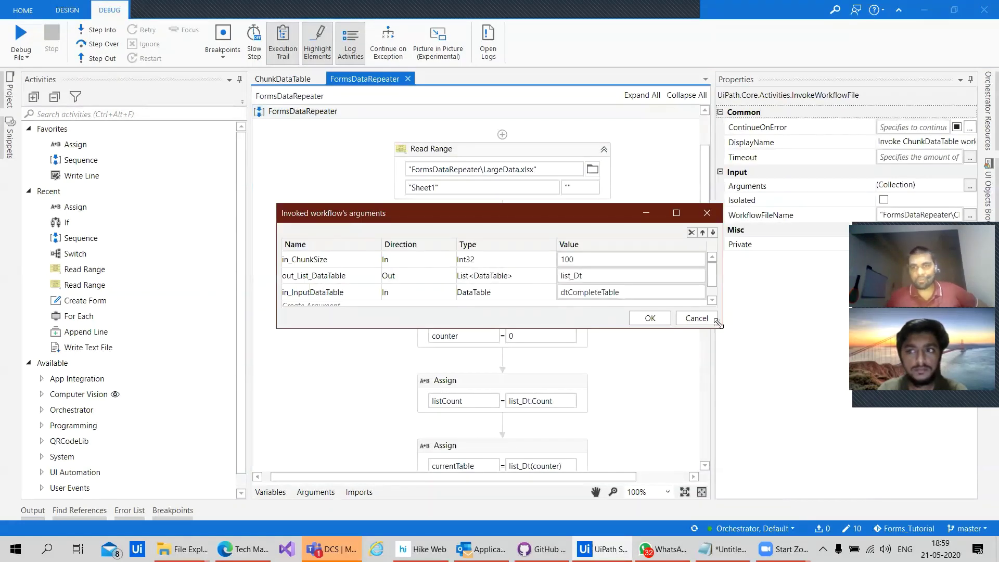
left_click_drag(718, 323, 764, 456)
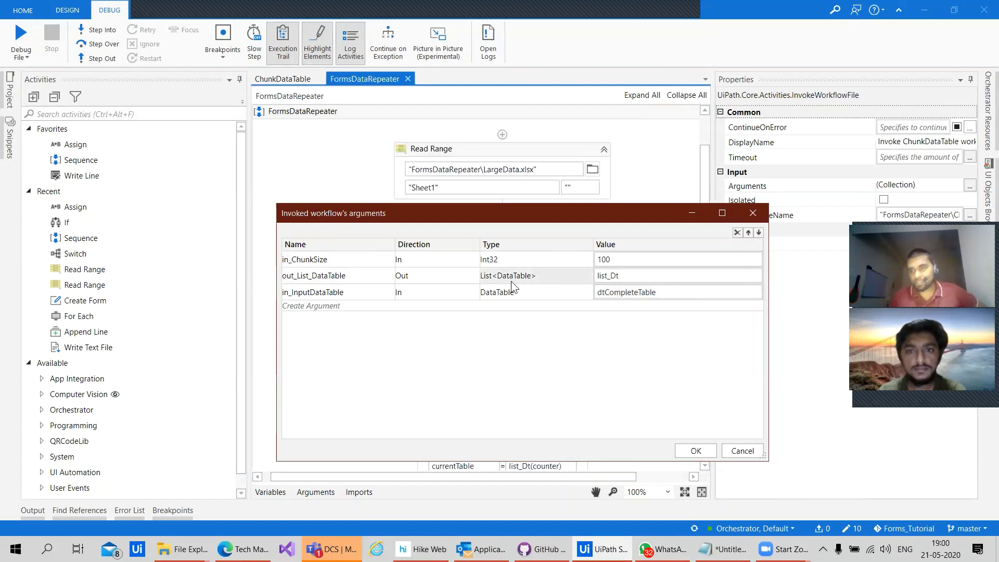
left_click(699, 451)
Run the FormsDataRepeater workflow and look through the first table in the rendered form, down to its last rows.
key("F6")
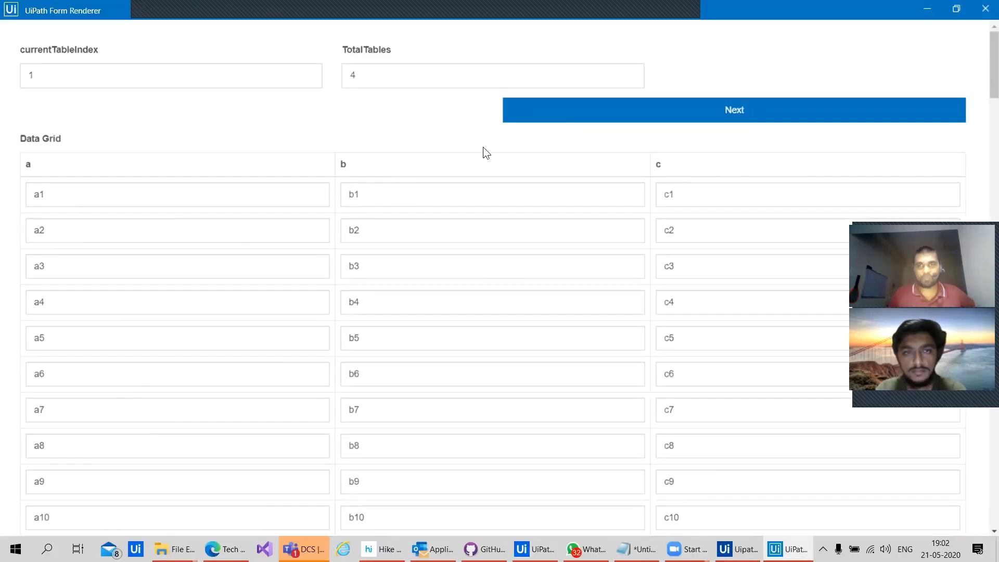
left_click(987, 202)
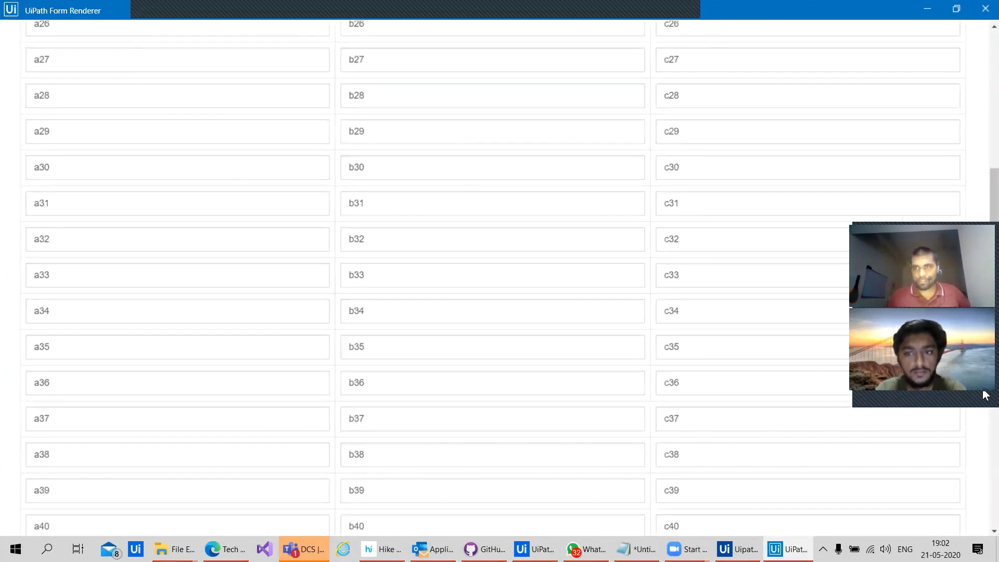
left_click(987, 493)
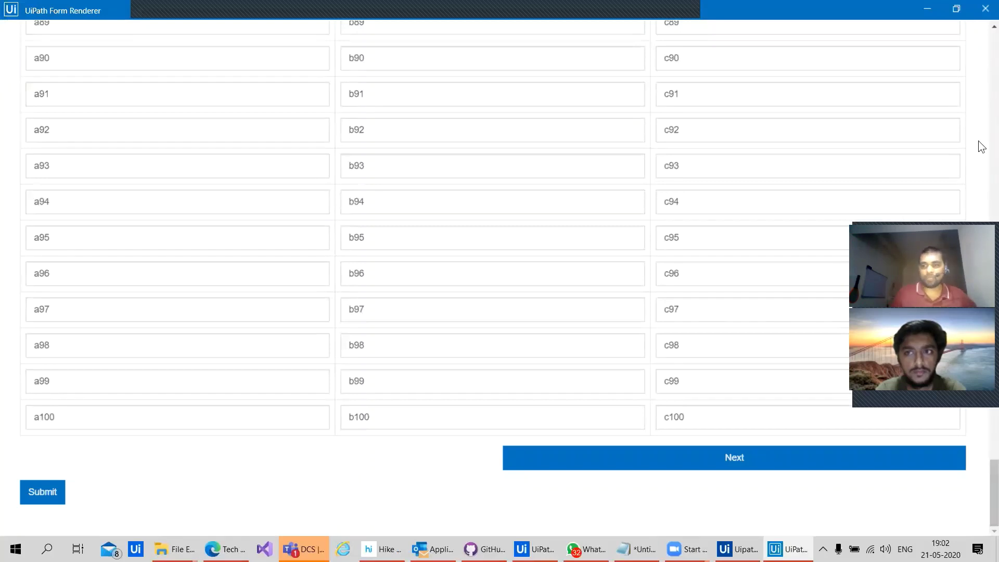
left_click_drag(986, 468, 983, 62)
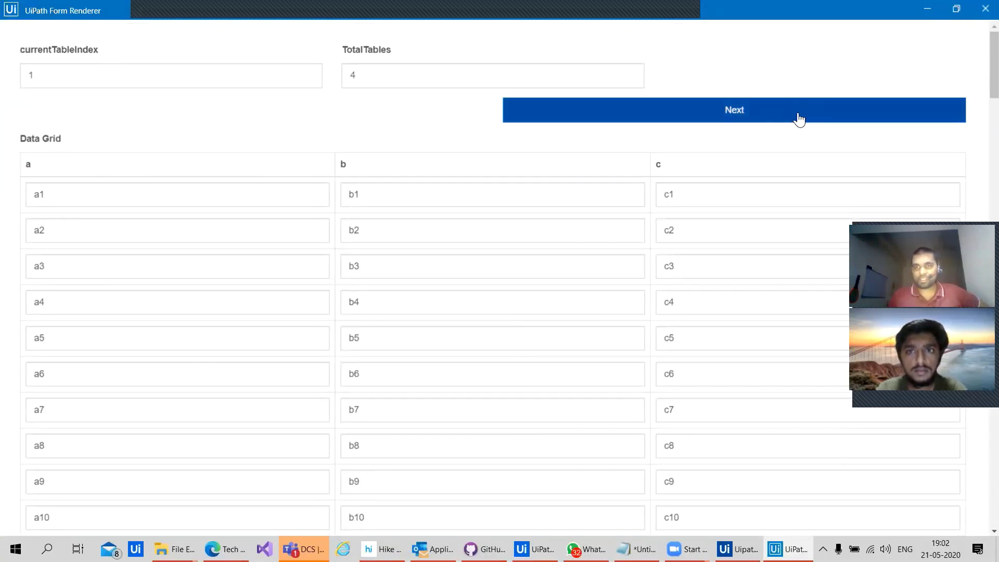
Advance the form to the second table, check its current index and total tables fields, and return to the first table.
left_click(852, 108)
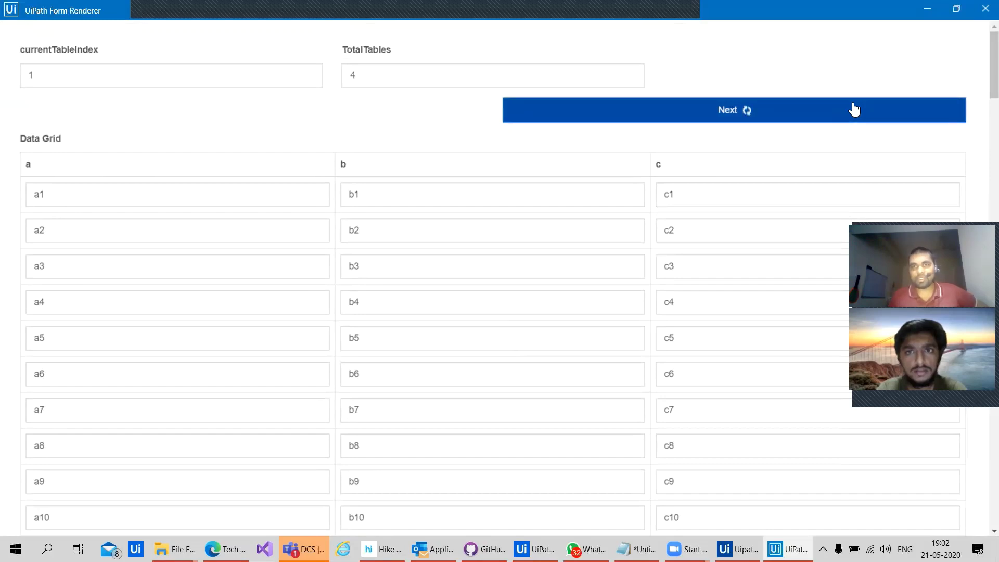
left_click(74, 74)
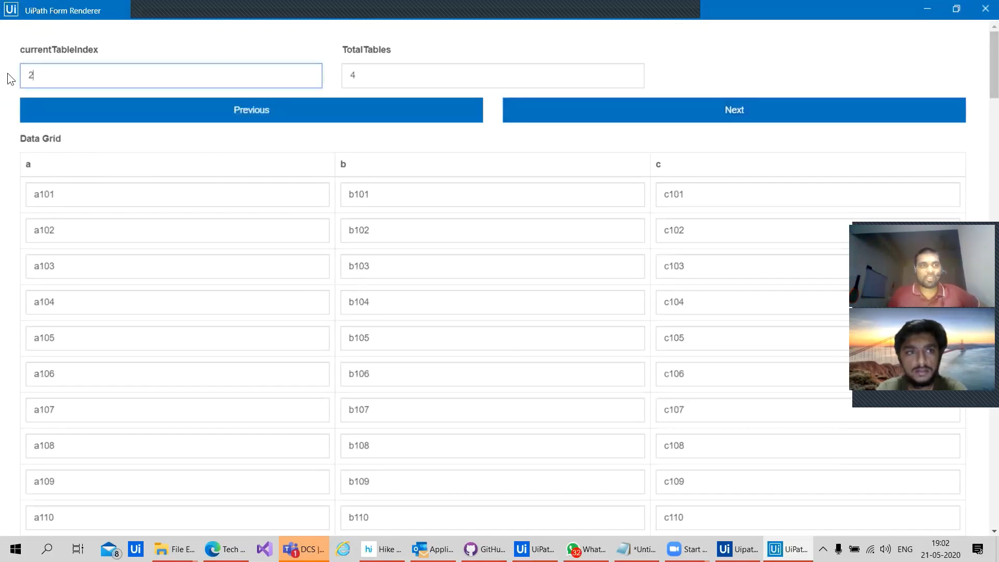
key("ctrl+a")
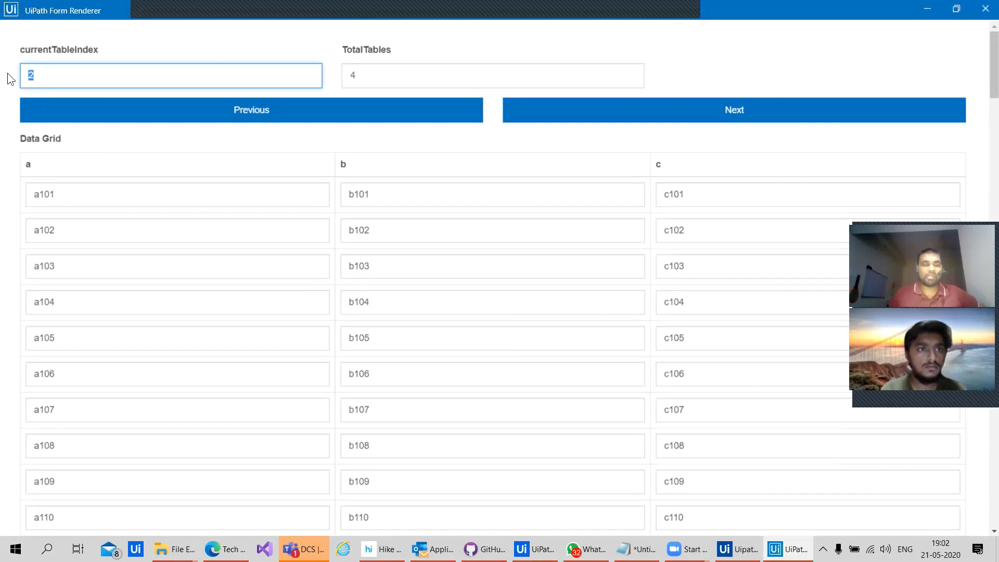
left_click(385, 83)
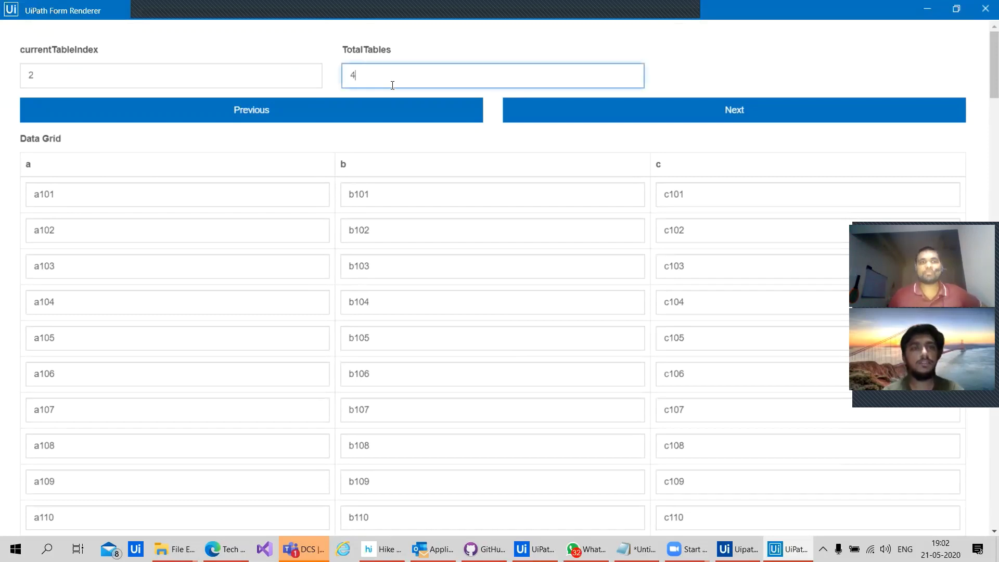
left_click(381, 120)
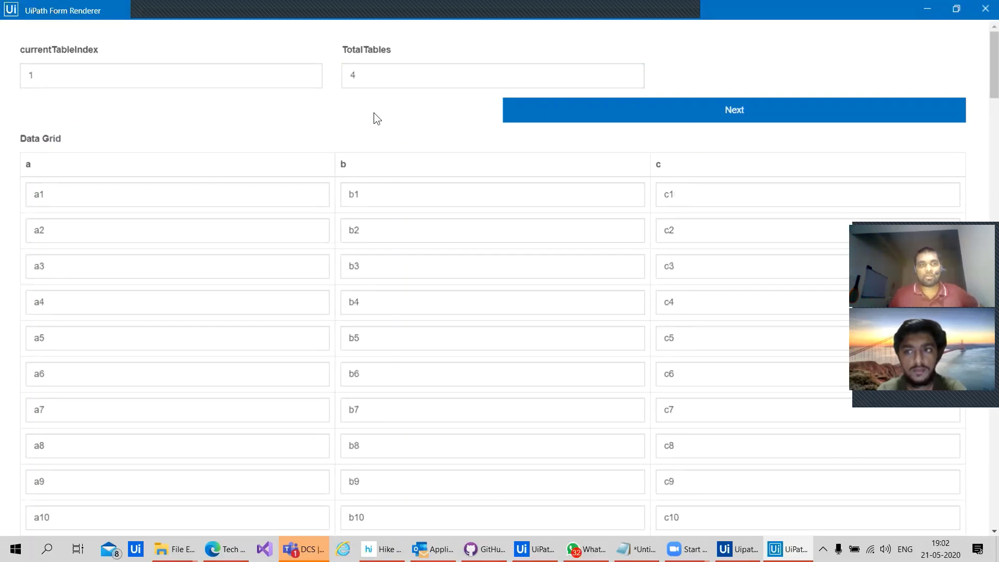
Advance the form from the first table to table 4 and highlight its current table index.
left_click(59, 64)
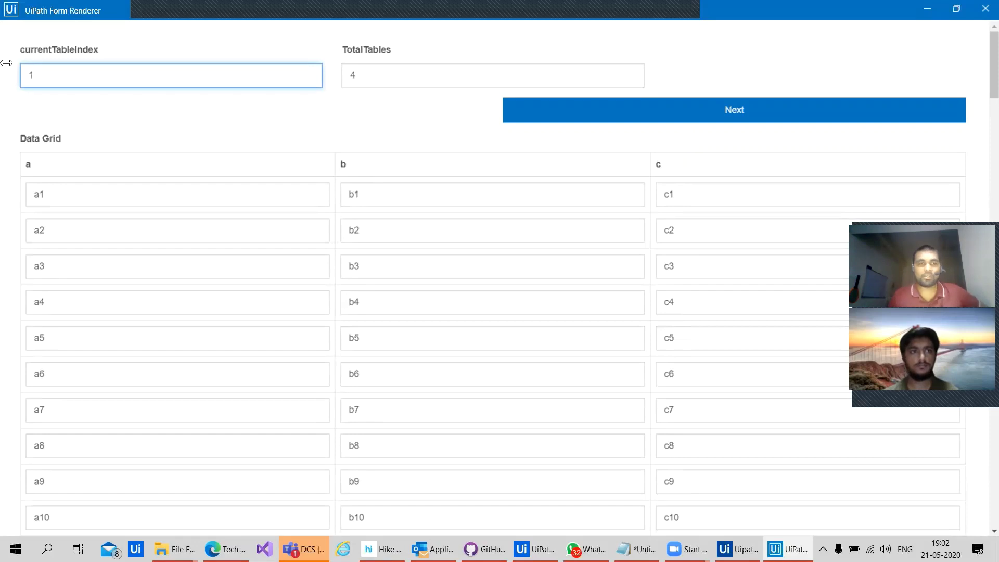
left_click(671, 112)
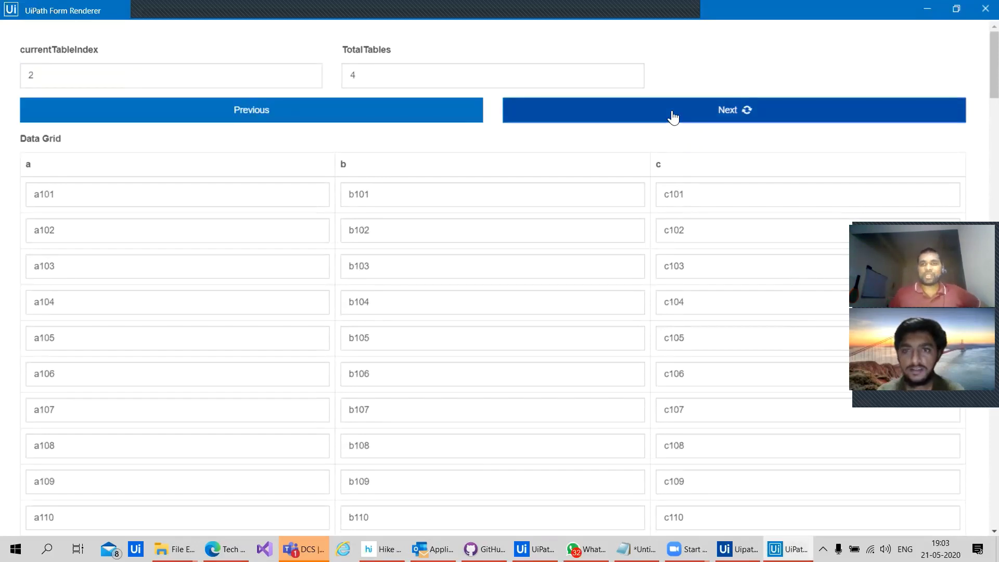
left_click(671, 112)
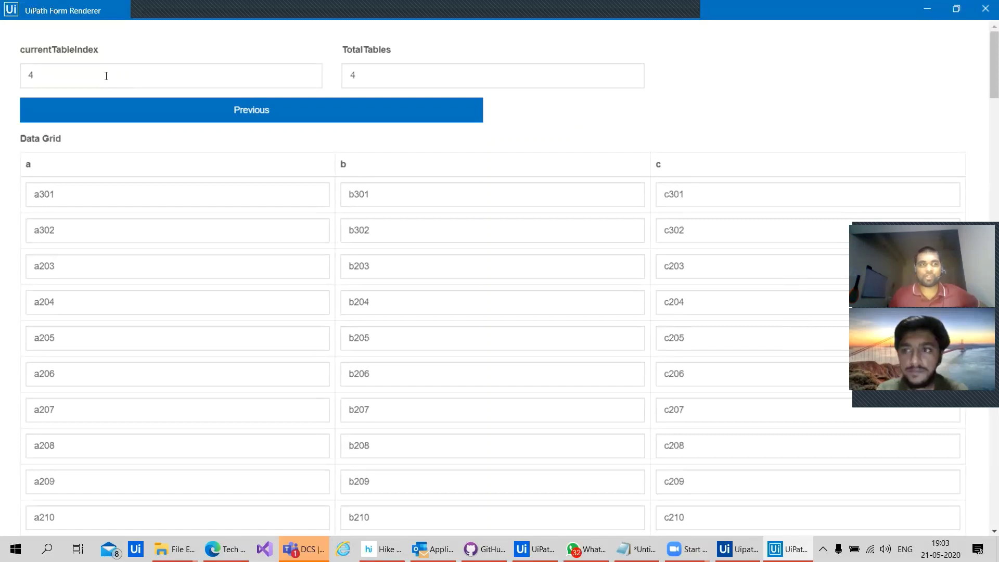
left_click_drag(105, 76, 7, 82)
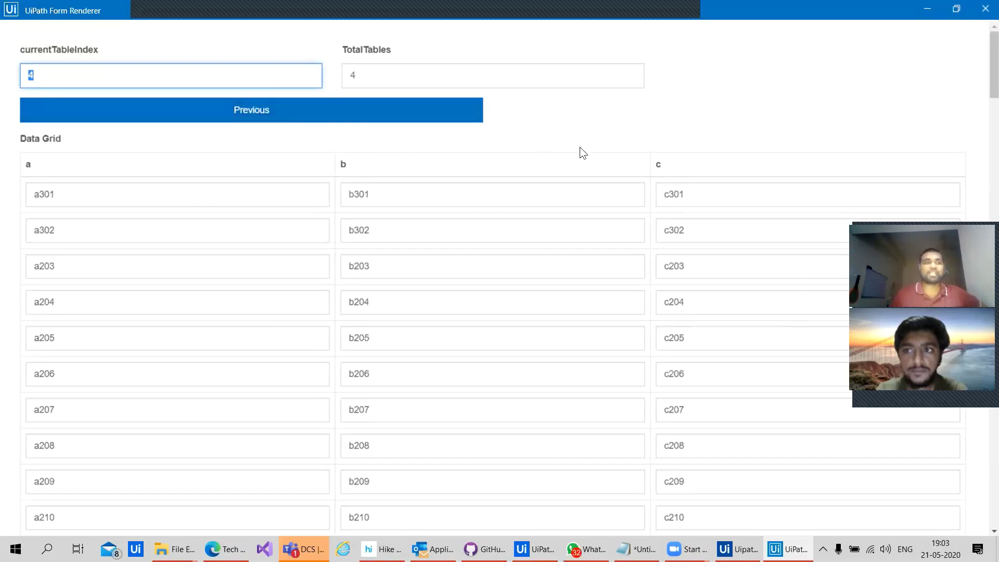
Examine the data grid rows of the fourth table from its first row to its last.
scroll(582, 338, "down", 7)
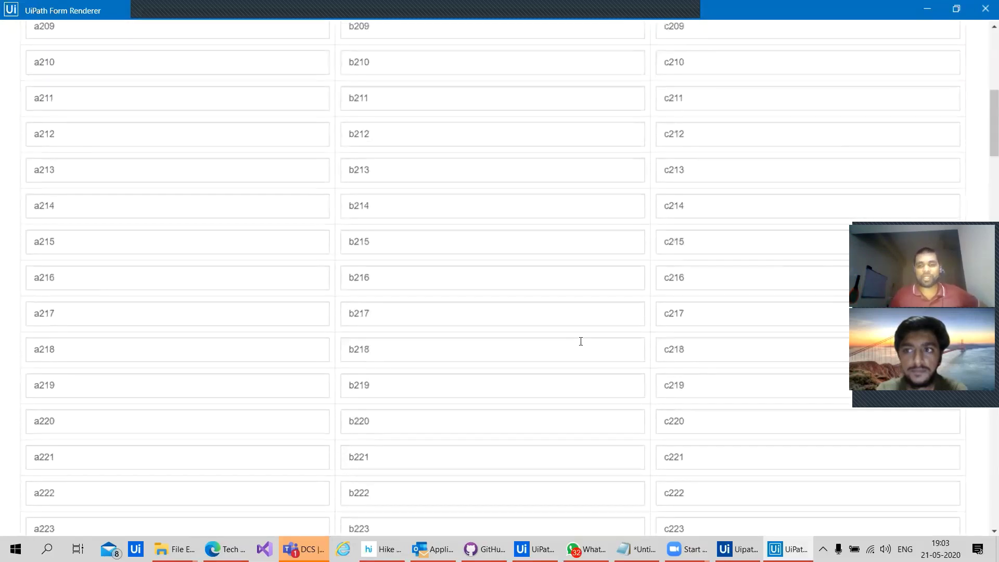
scroll(581, 341, "down", 20)
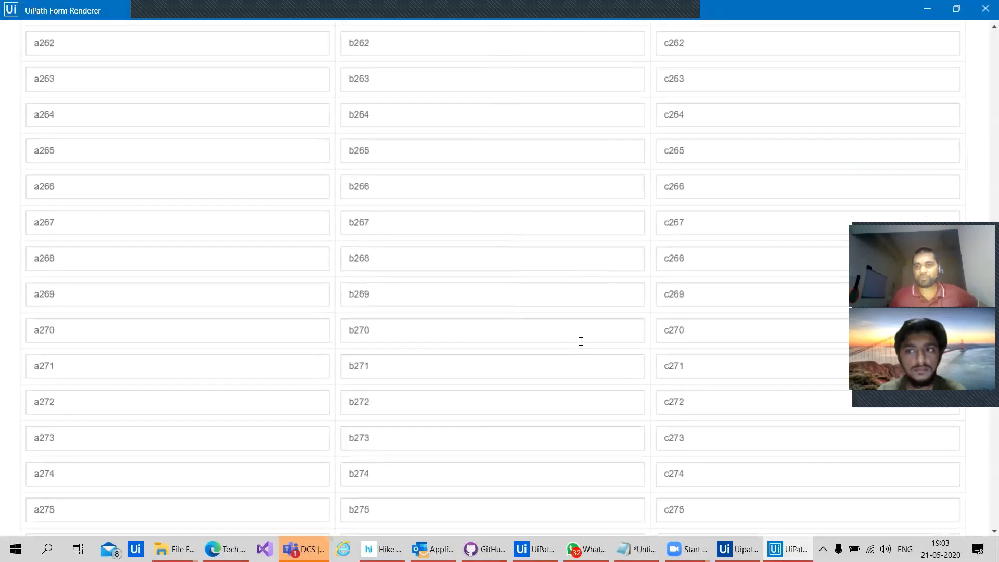
scroll(580, 341, "down", 7)
scroll(581, 341, "down", 8)
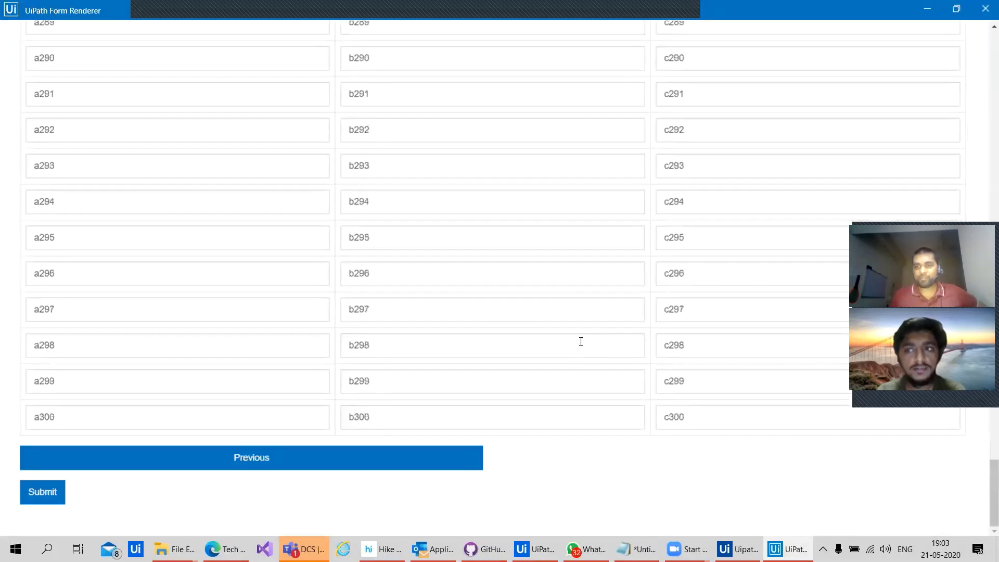
scroll(580, 342, "up", 7)
scroll(582, 343, "up", 1)
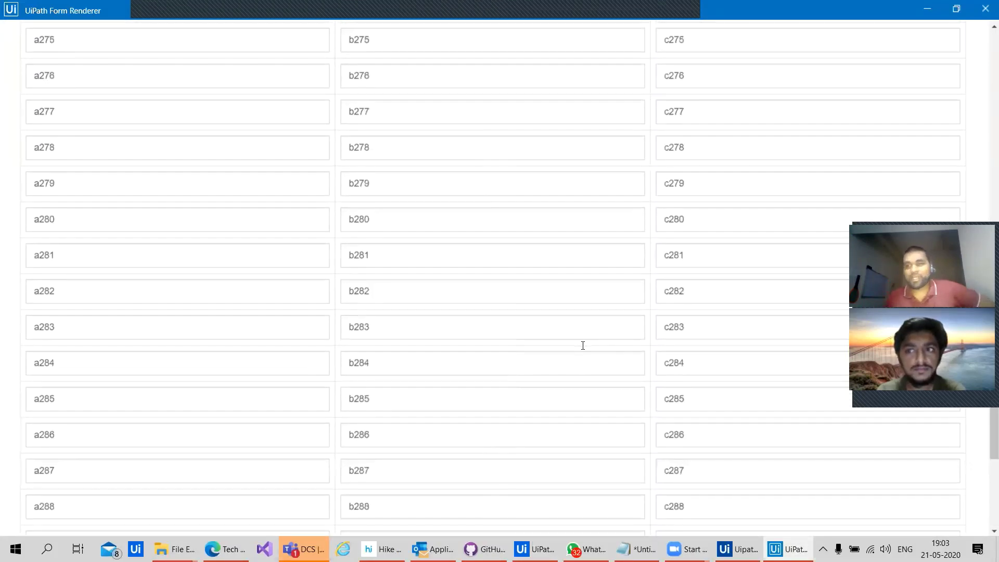
scroll(582, 345, "up", 20)
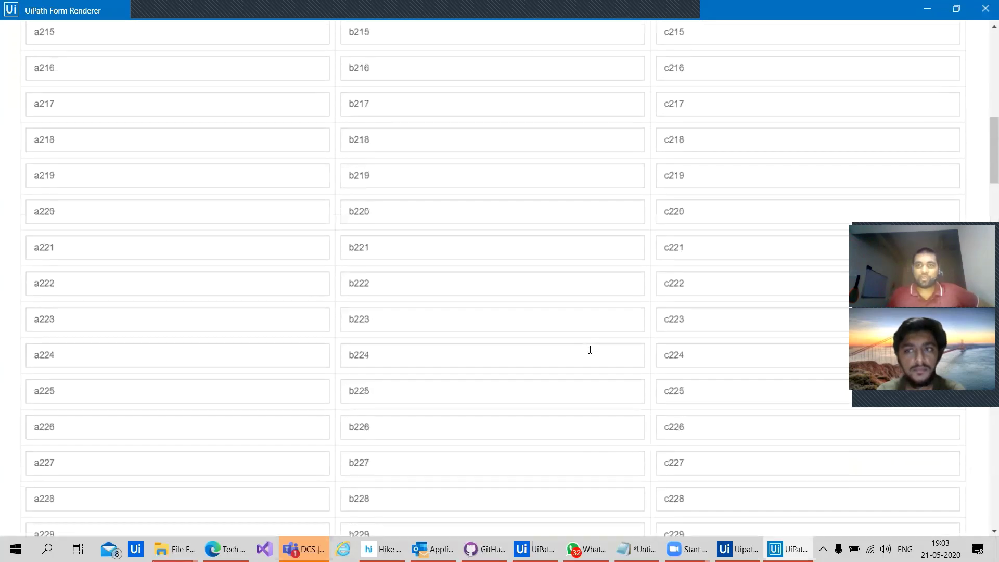
scroll(590, 350, "up", 13)
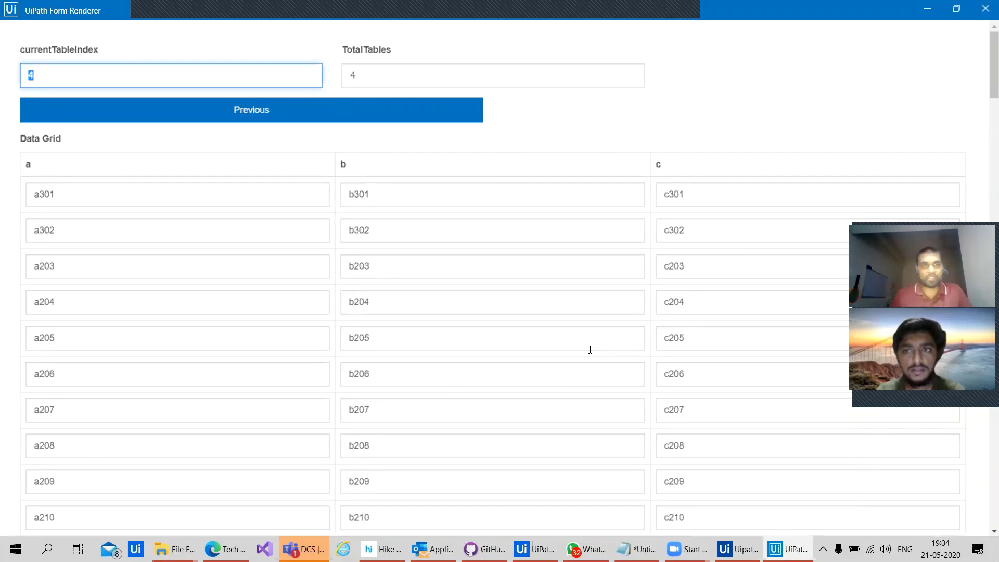
Go back to table 3 to check its data grid rows, and advance to the next table.
left_click(268, 113)
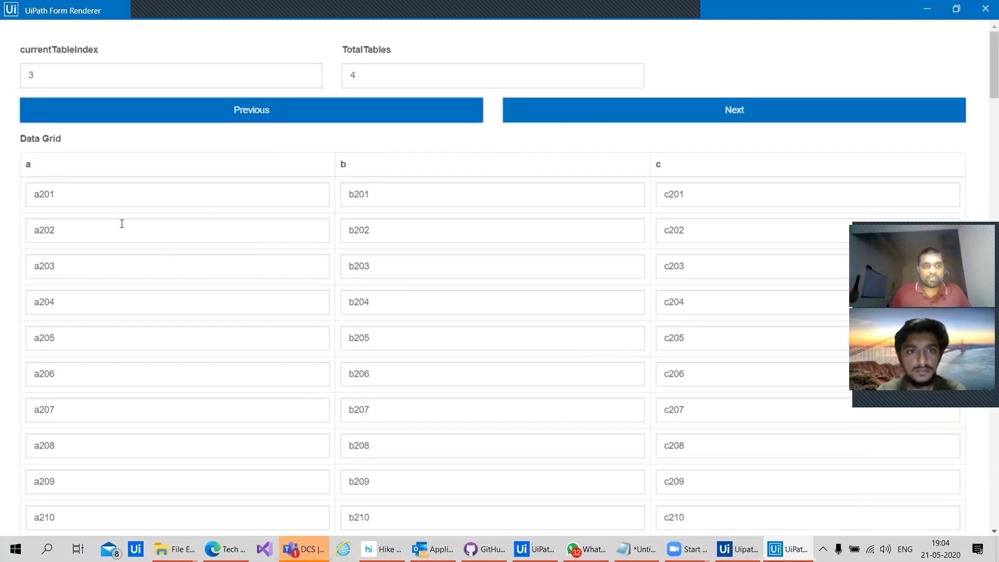
scroll(692, 463, "down", 7)
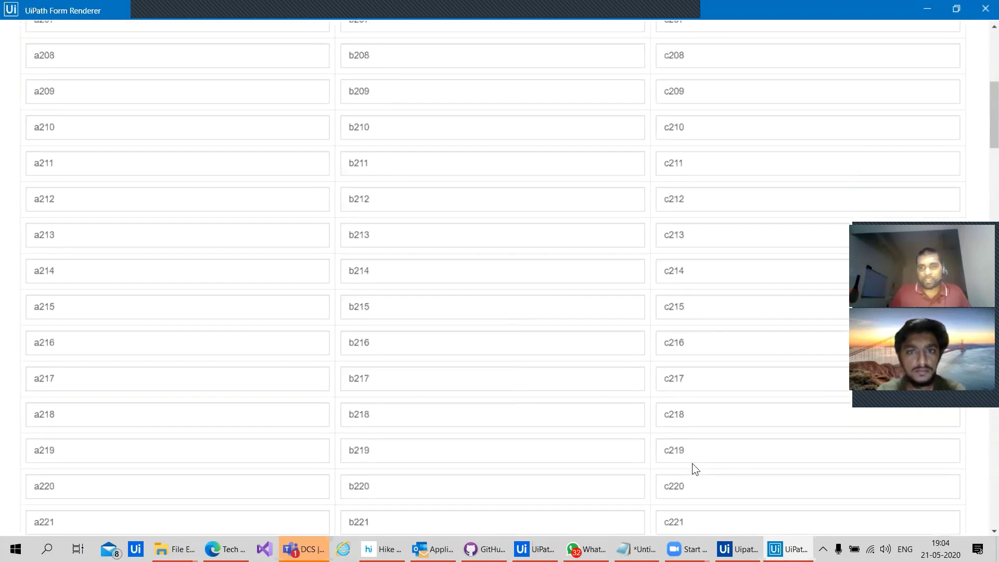
scroll(692, 463, "up", 7)
left_click(612, 121)
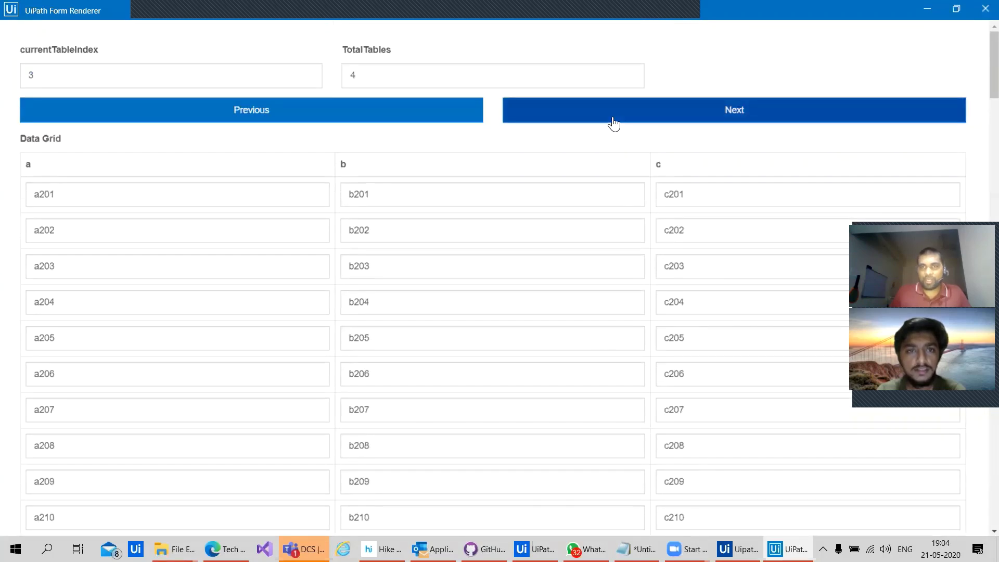